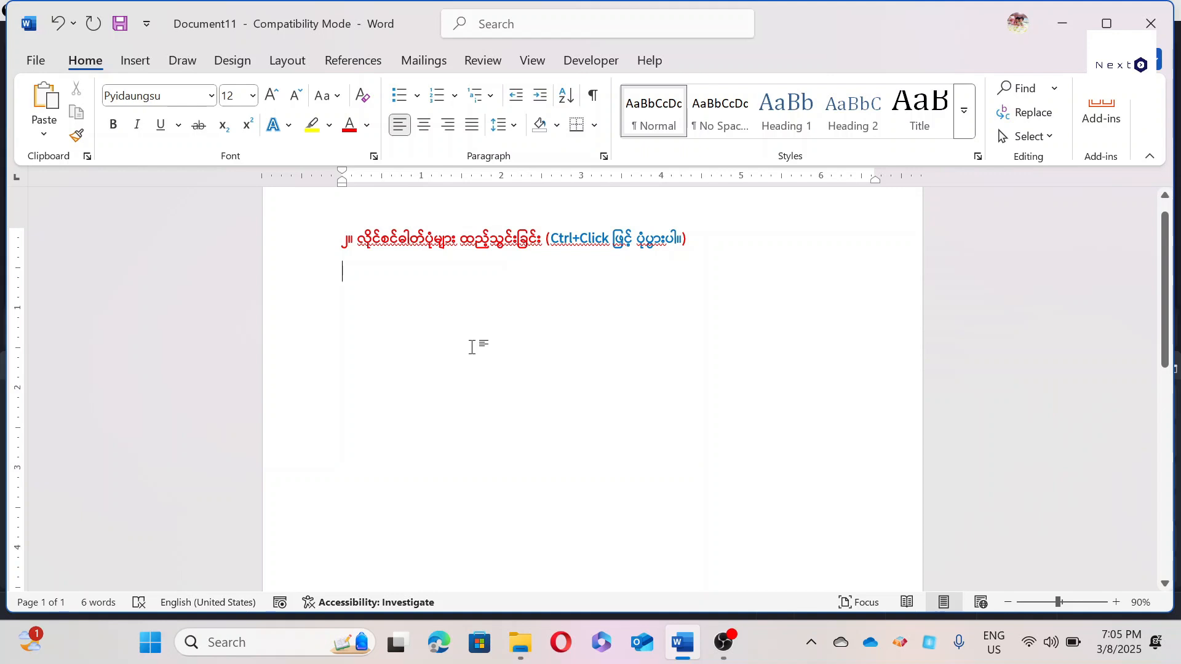
# Step: Insert the portrait 1.jpg from the practice file folder on this device below the document's heading
pyautogui.scroll(1, 472, 347)
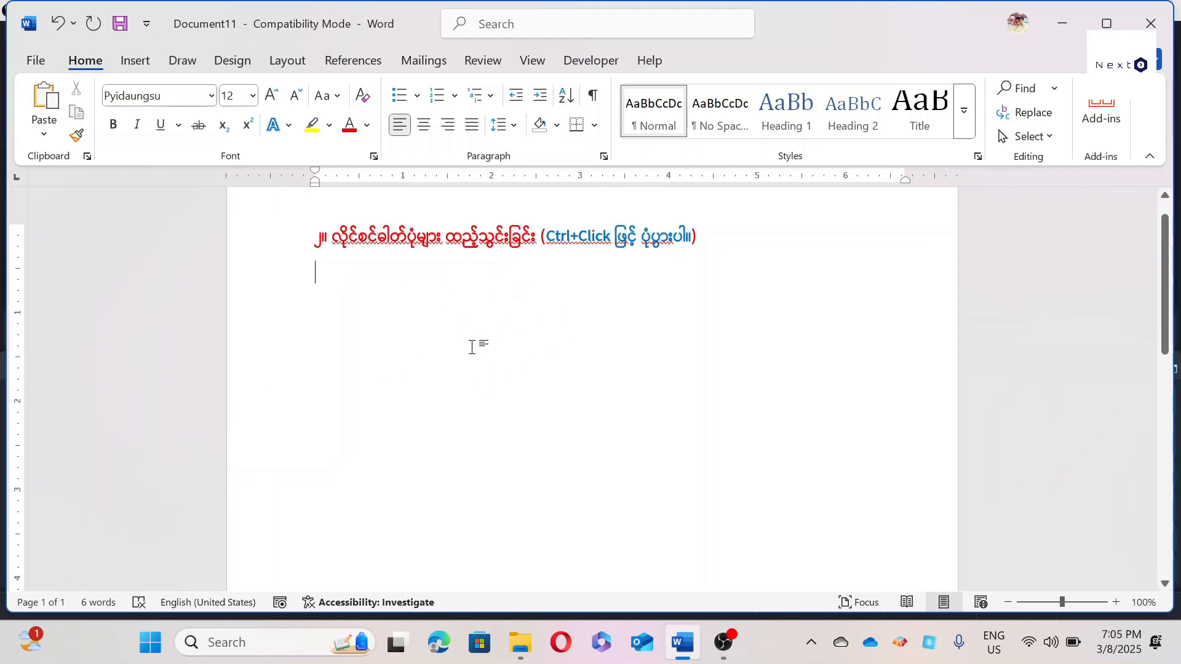
pyautogui.scroll(-2, 474, 346)
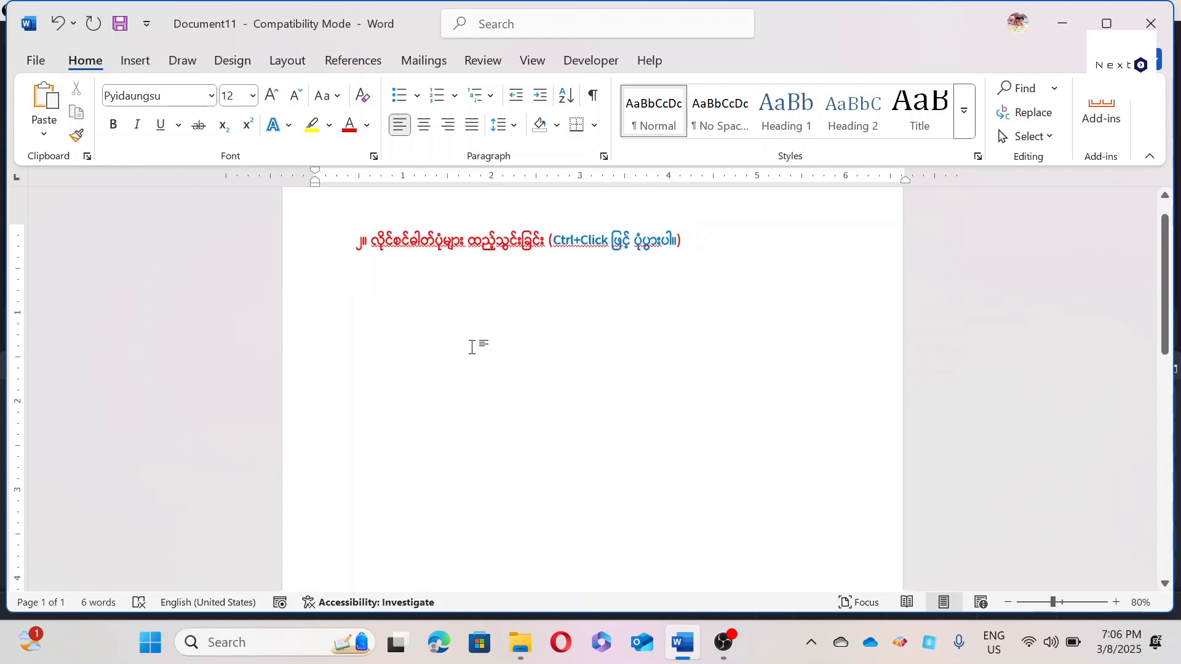
pyautogui.click(138, 64)
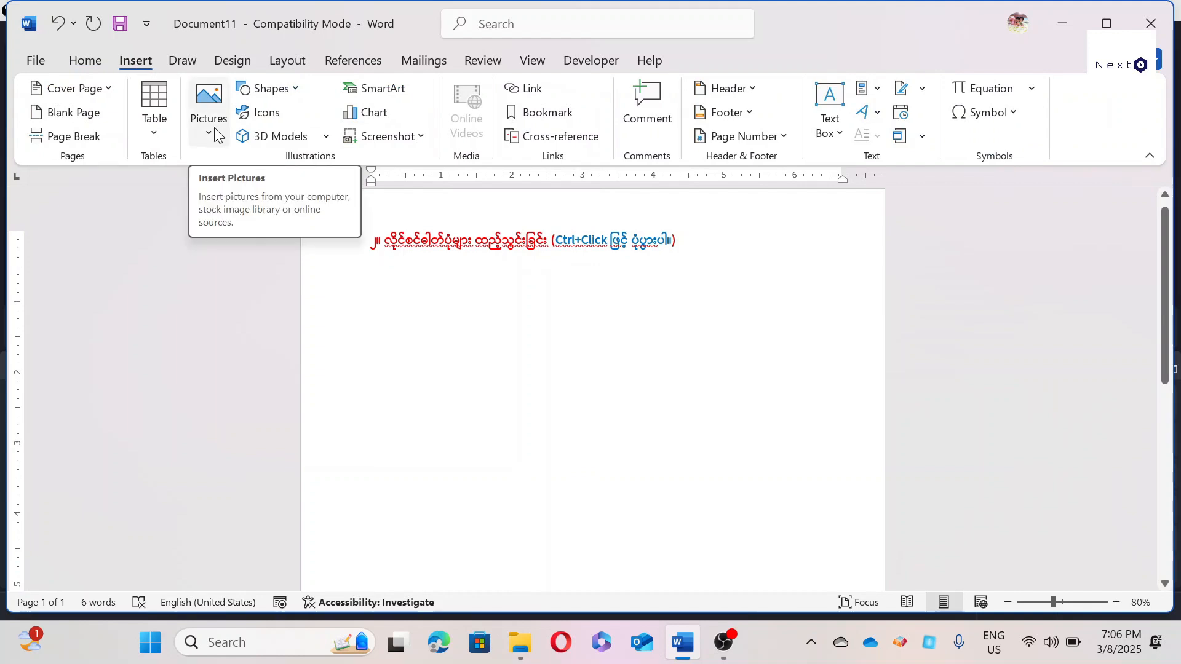
pyautogui.click(214, 128)
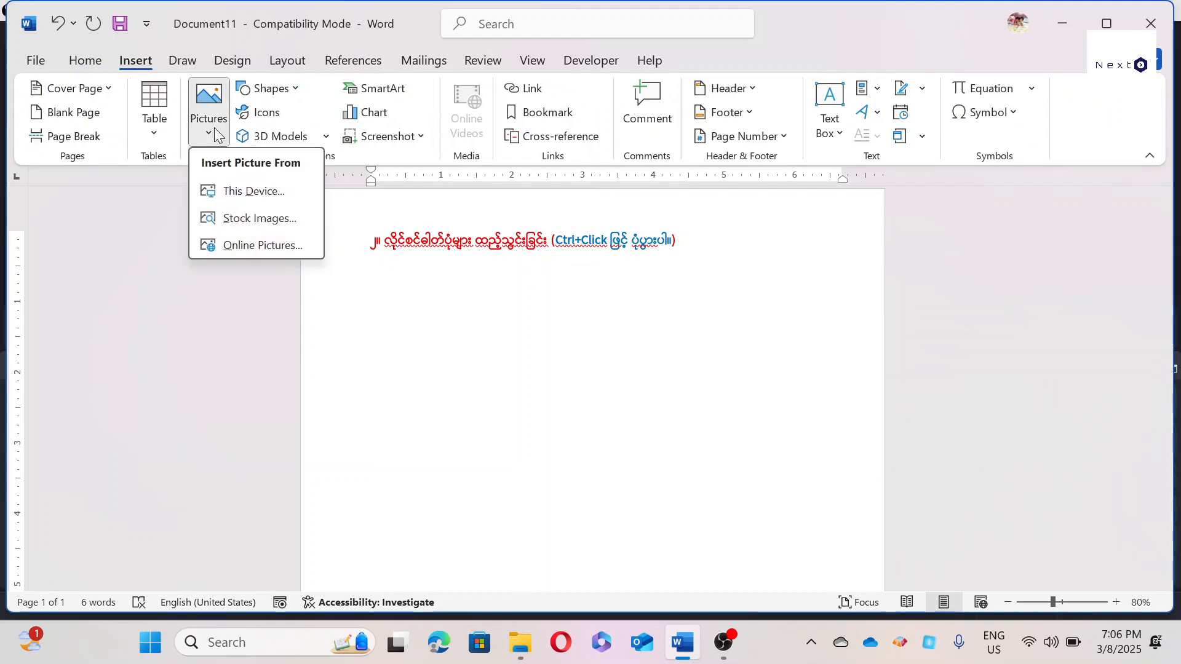
pyautogui.click(245, 191)
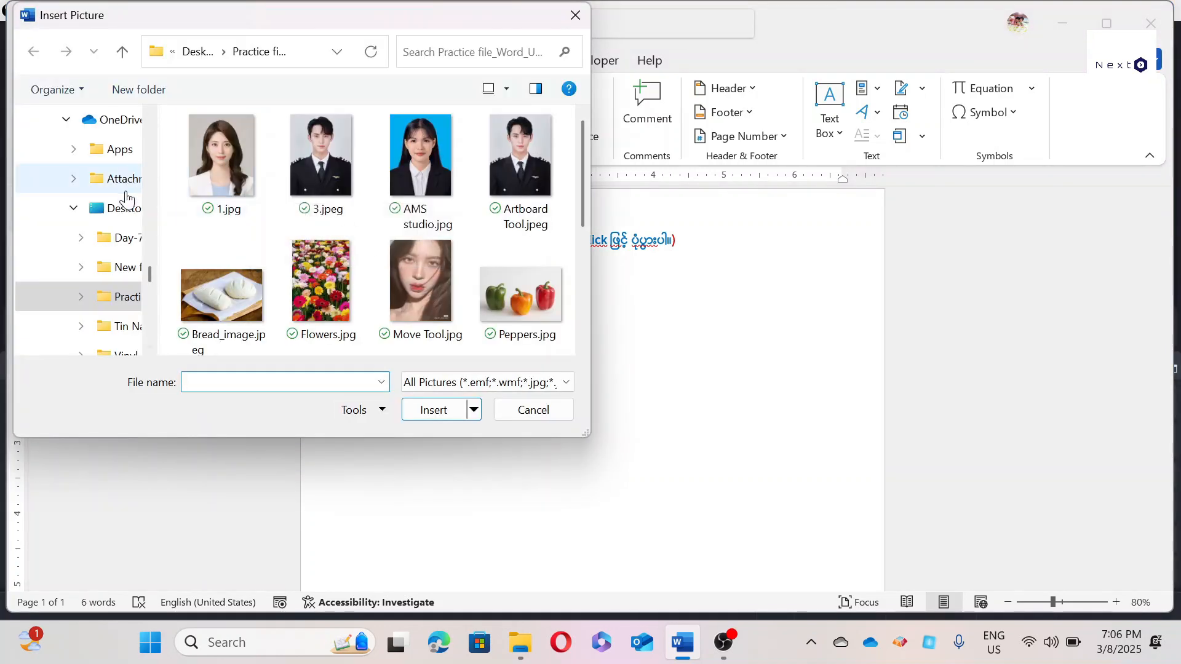
pyautogui.moveTo(149, 275); pyautogui.dragTo(152, 221)
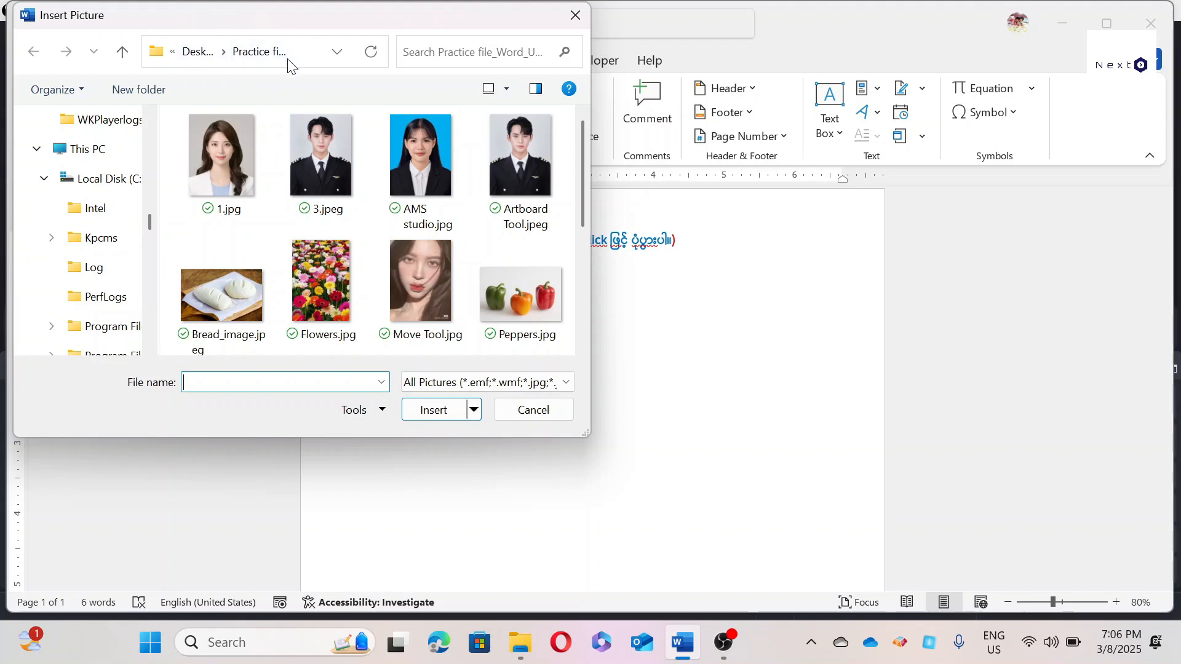
pyautogui.click(227, 179)
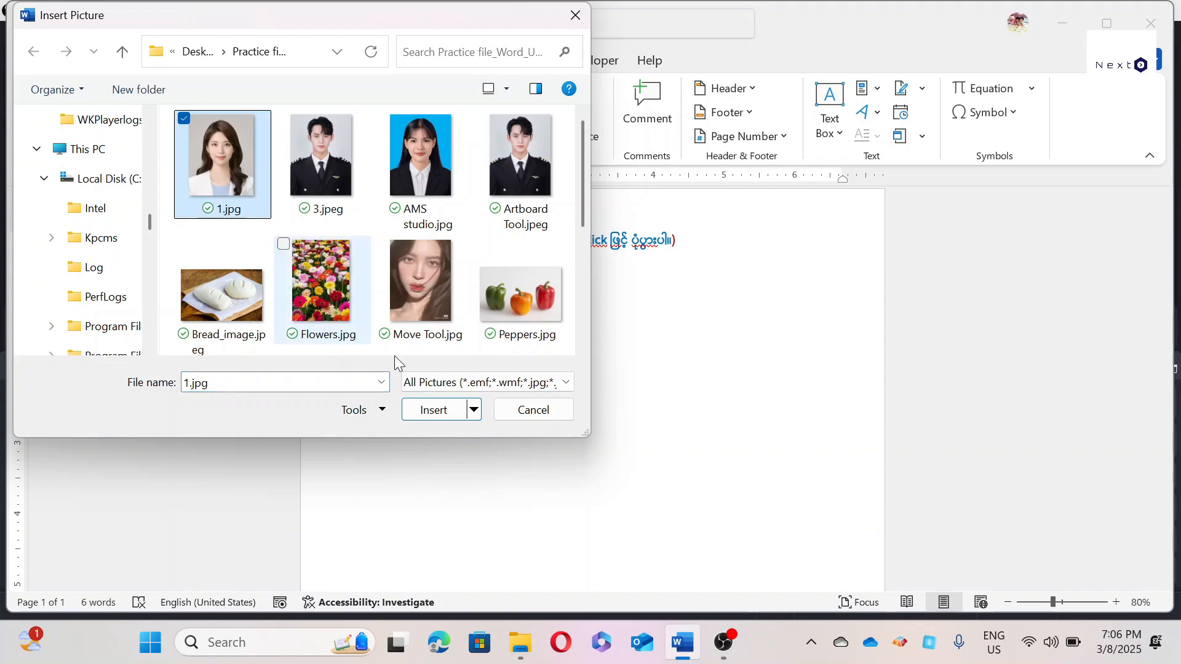
pyautogui.click(432, 409)
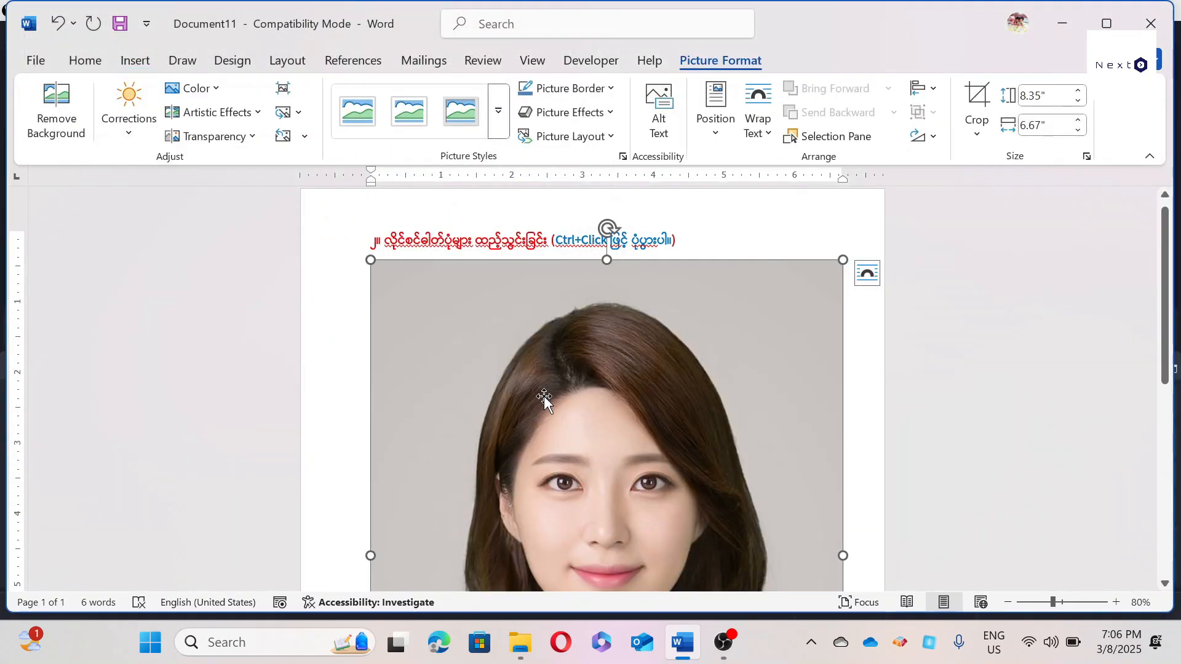
# Step: Shrink the inserted portrait proportionally to about 2.16" high and 1.72" wide
pyautogui.scroll(-3, 544, 396)
pyautogui.scroll(-1, 544, 400)
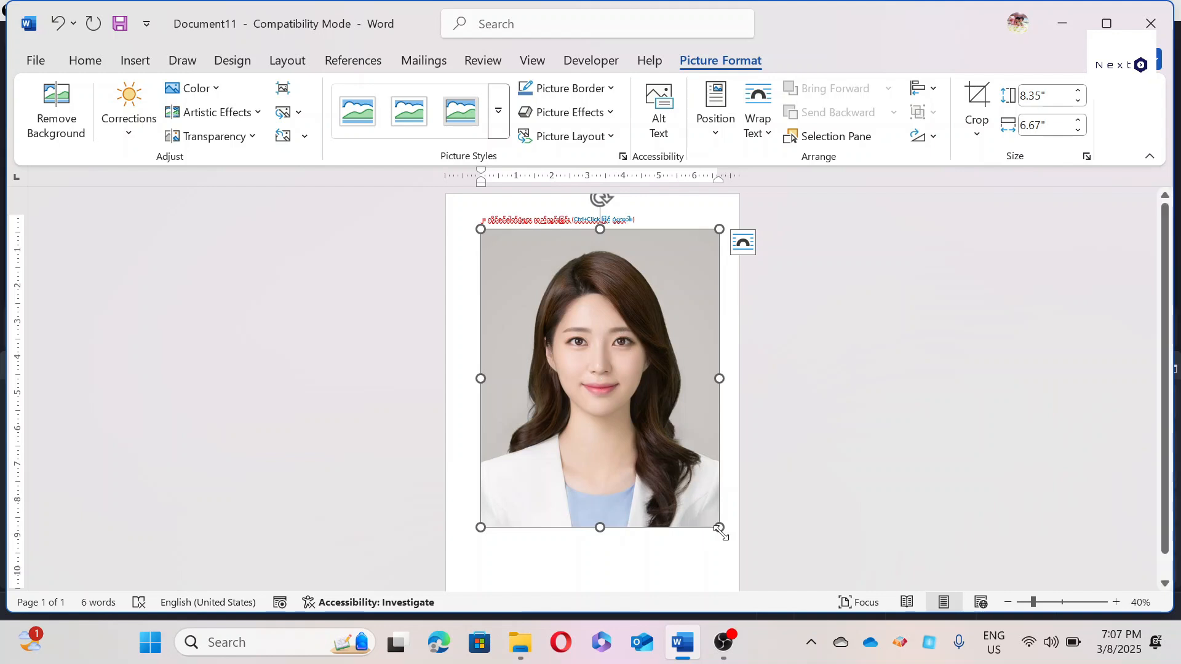
pyautogui.moveTo(720, 529); pyautogui.dragTo(629, 485)
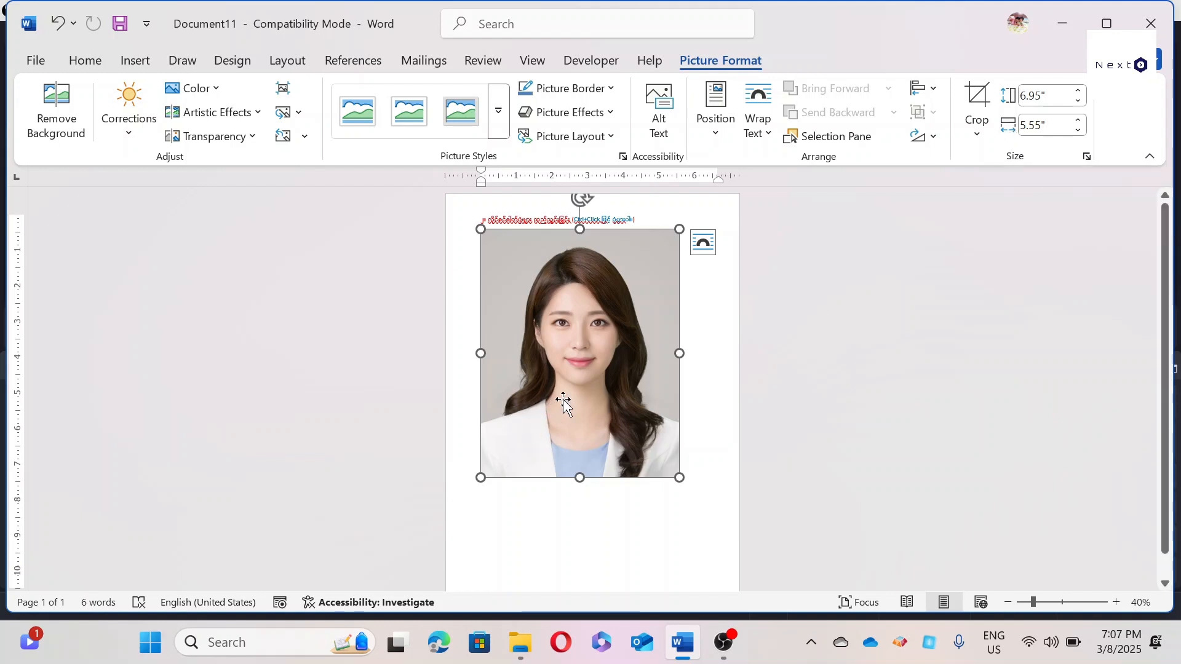
pyautogui.moveTo(678, 477); pyautogui.dragTo(543, 257)
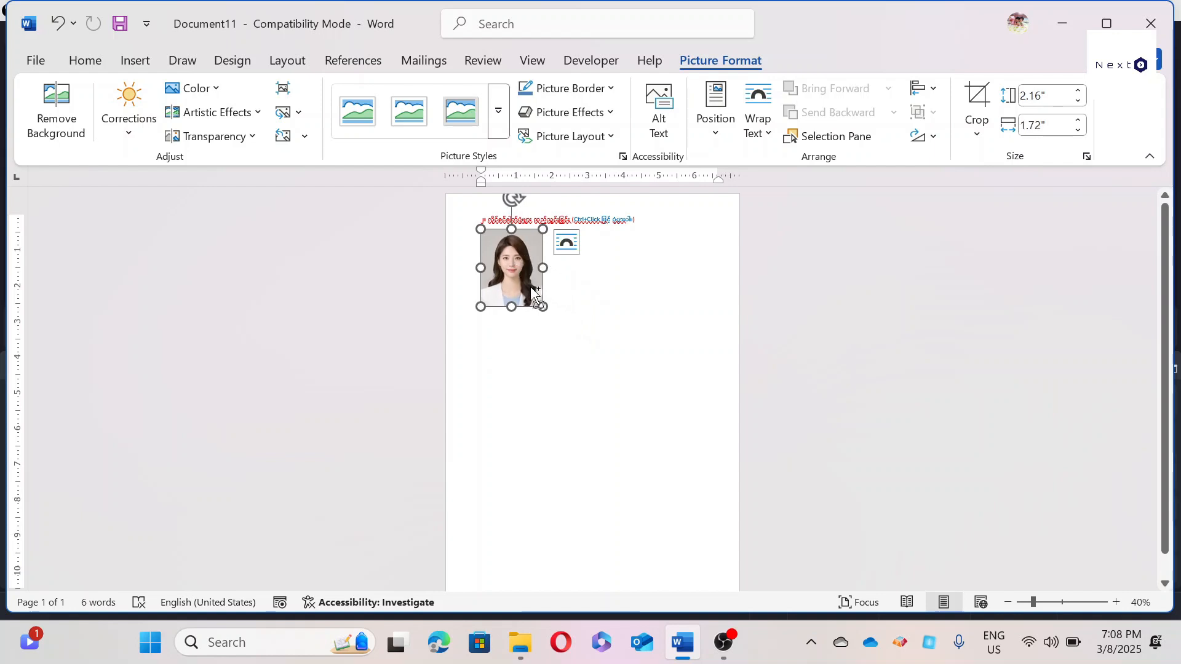
pyautogui.scroll(3, 533, 290)
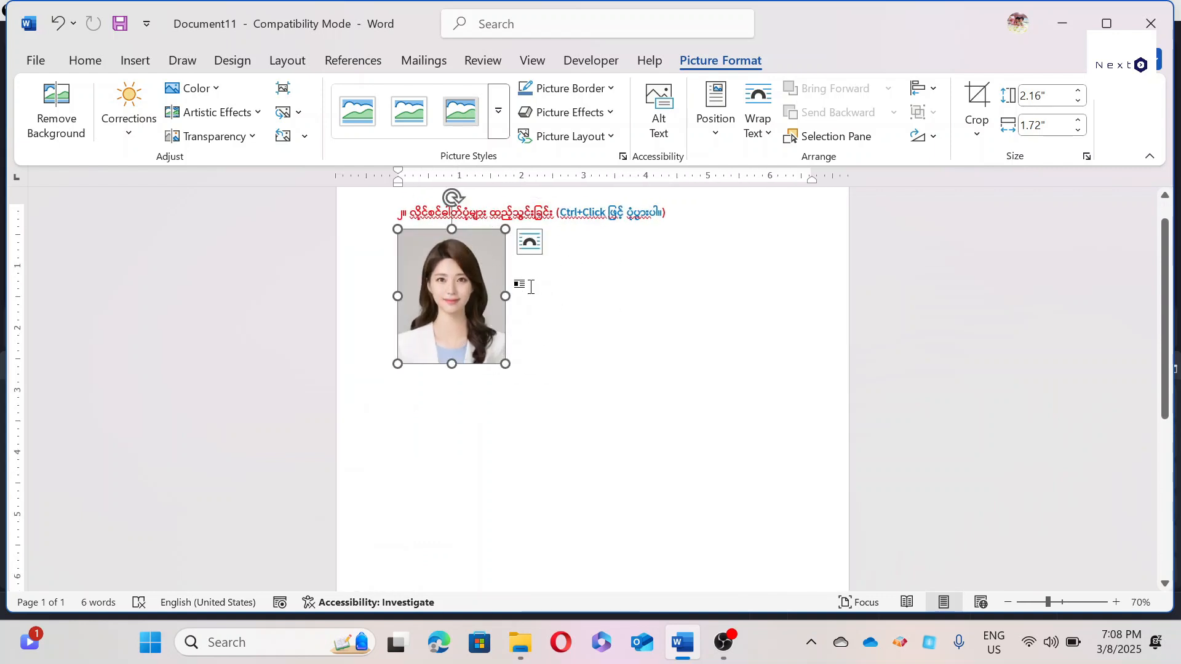
pyautogui.scroll(1, 530, 286)
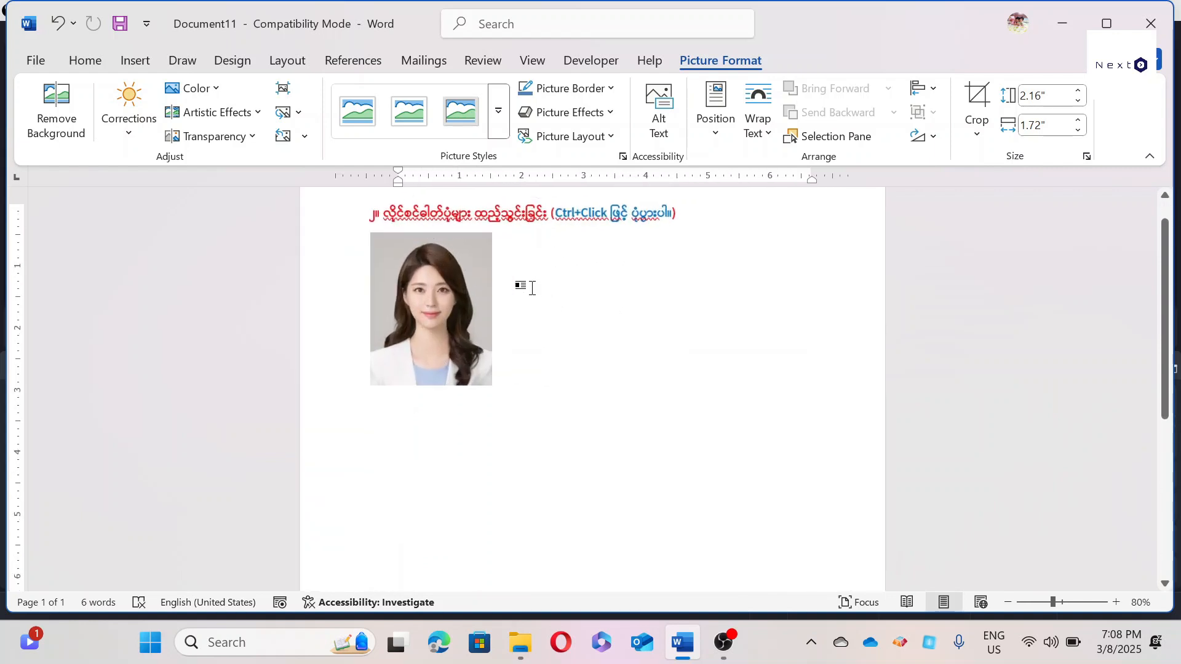
pyautogui.click(558, 308)
pyautogui.click(444, 309)
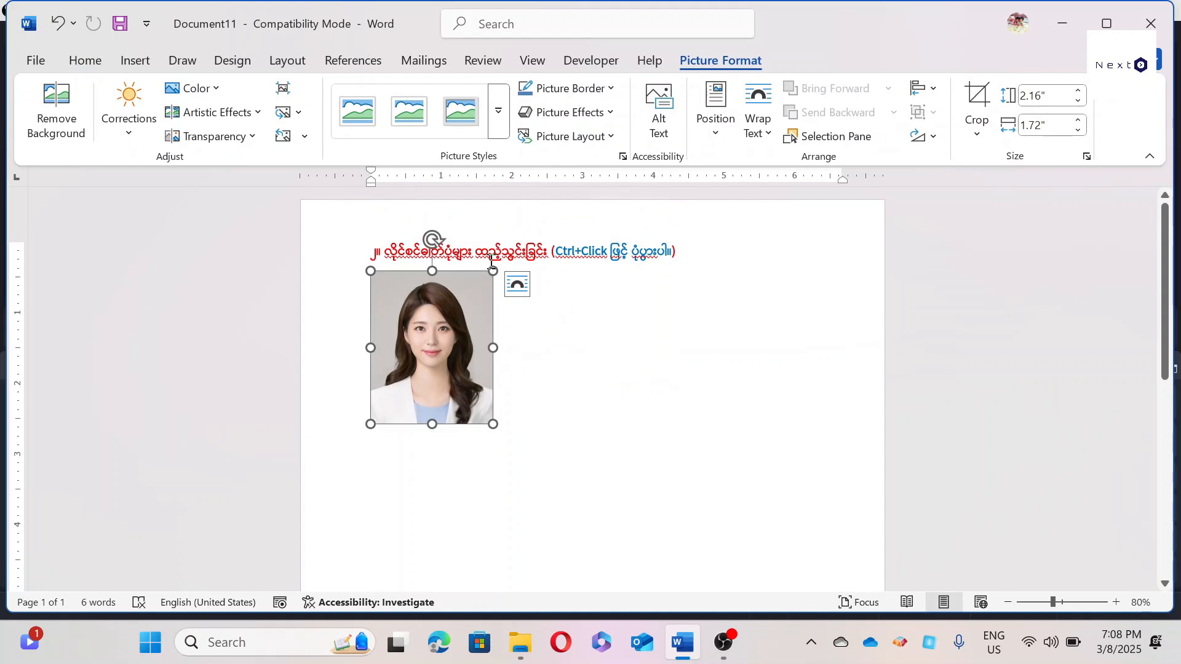
pyautogui.click(508, 320)
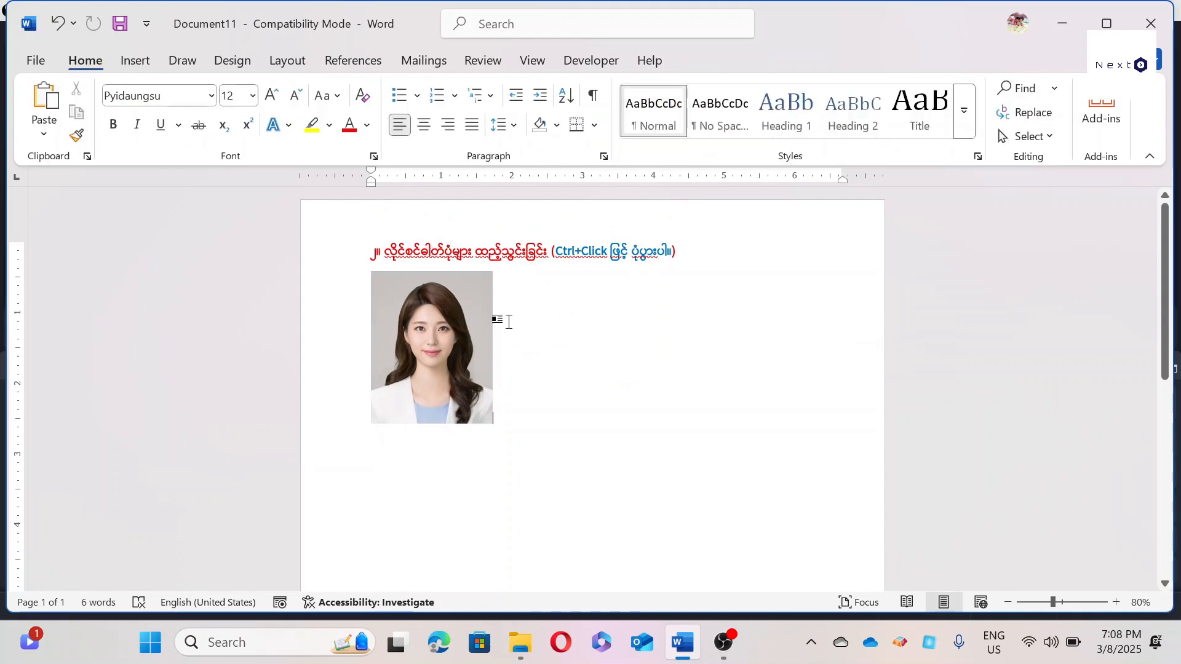
# Step: Set the portrait's height to 2" and its width to 1.5" with the aspect ratio locked
pyautogui.click(482, 326)
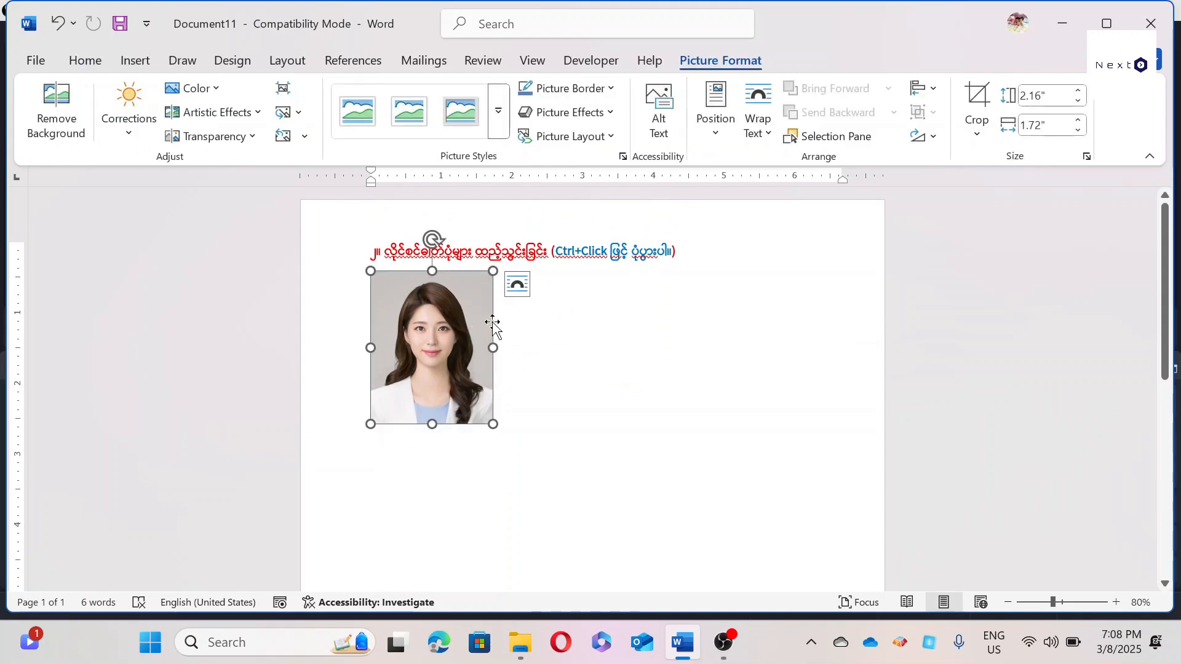
pyautogui.click(1048, 100)
pyautogui.write('2')
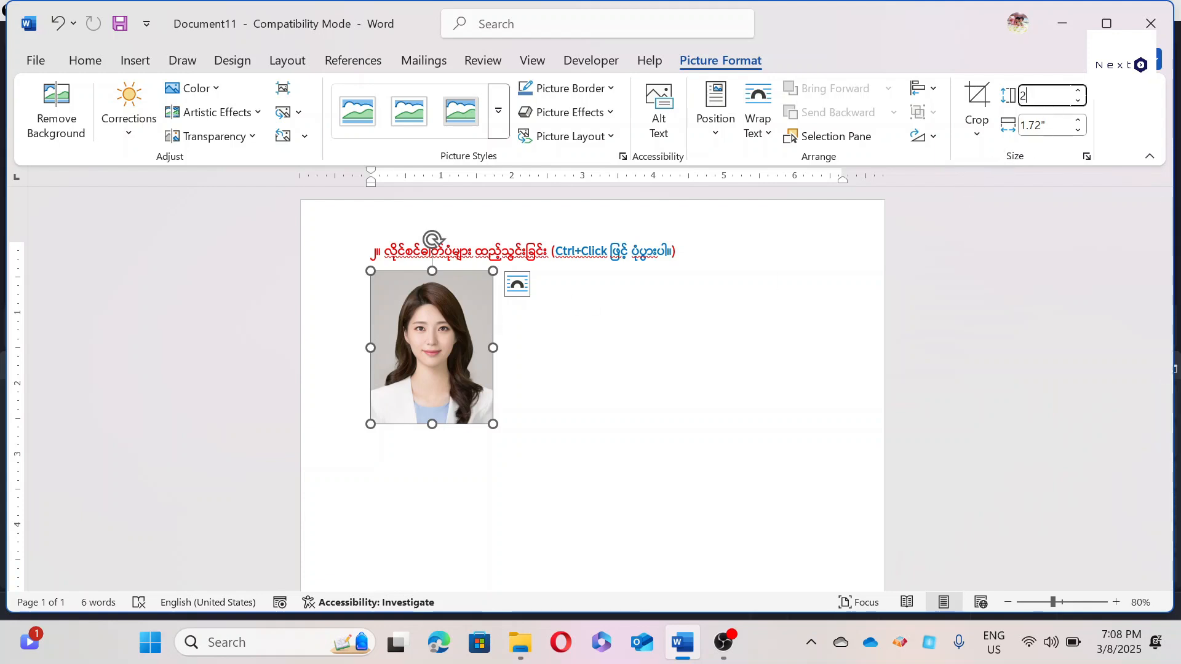
pyautogui.click(1053, 122)
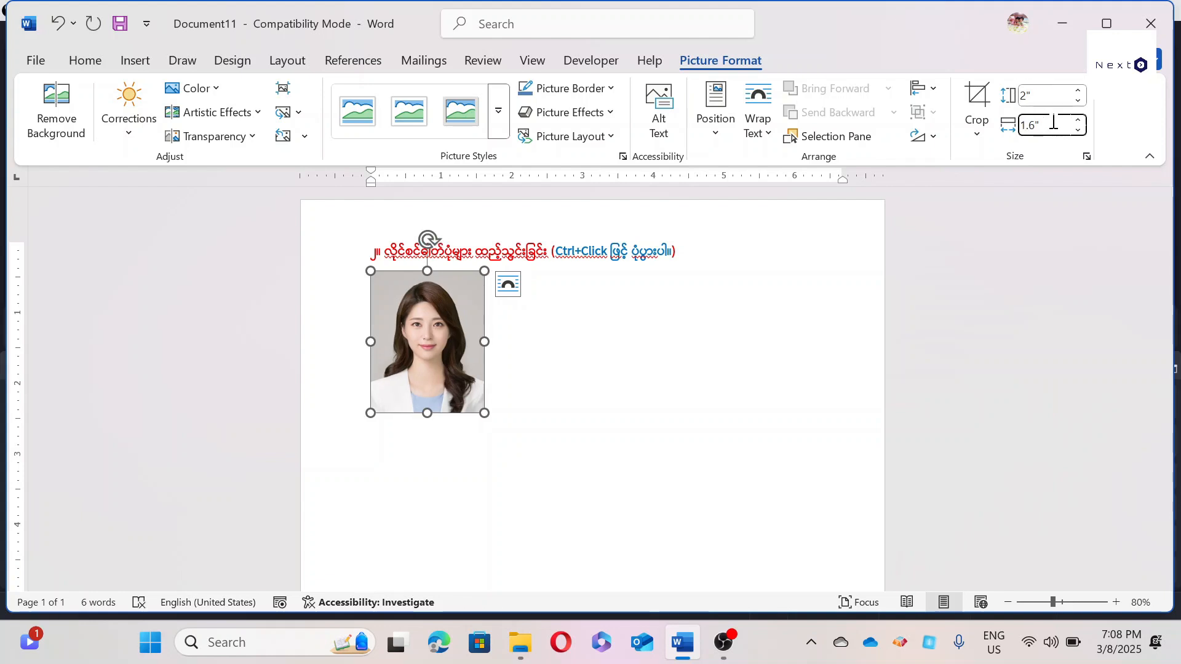
pyautogui.press('BackSpace')
pyautogui.press('BackSpace')
pyautogui.write('5')
pyautogui.press('Return')
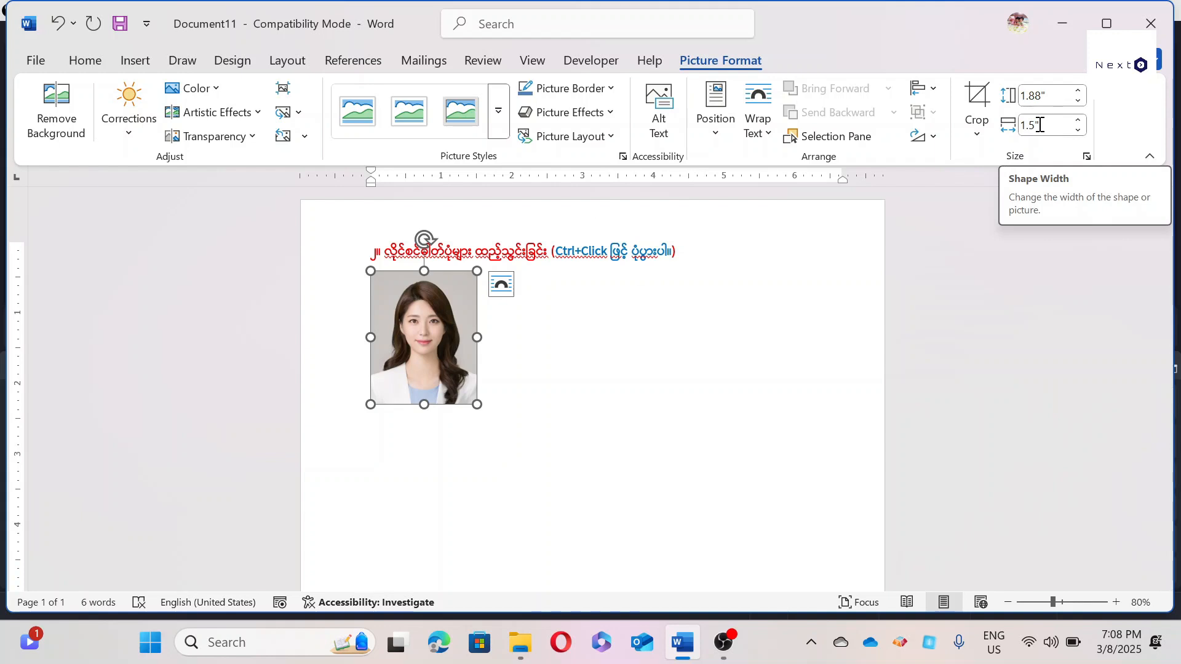
# Step: Unlock the portrait's aspect ratio in its size settings and set the absolute height to 2"
pyautogui.rightClick(430, 362)
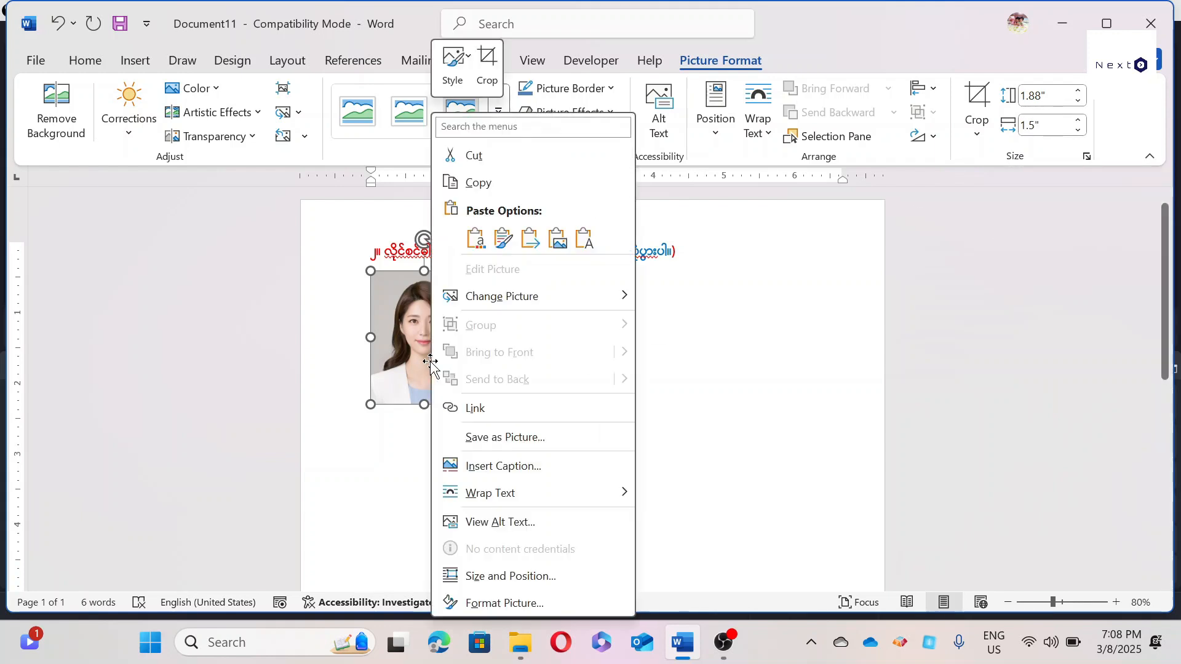
pyautogui.click(522, 577)
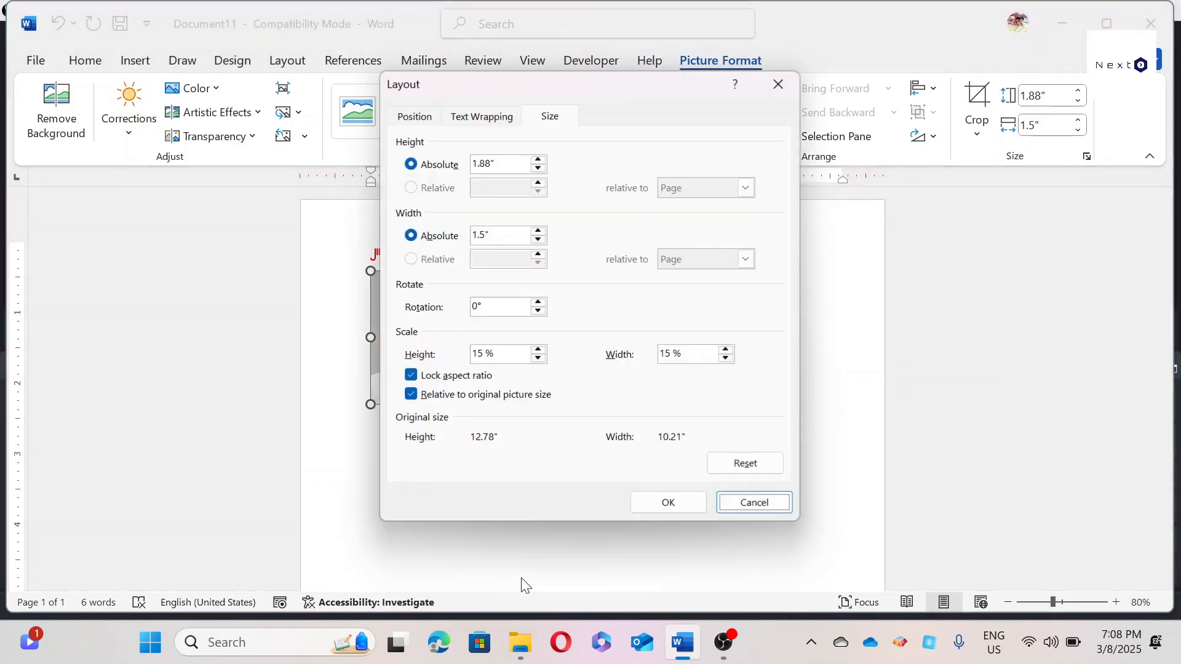
pyautogui.moveTo(488, 87); pyautogui.dragTo(588, 95)
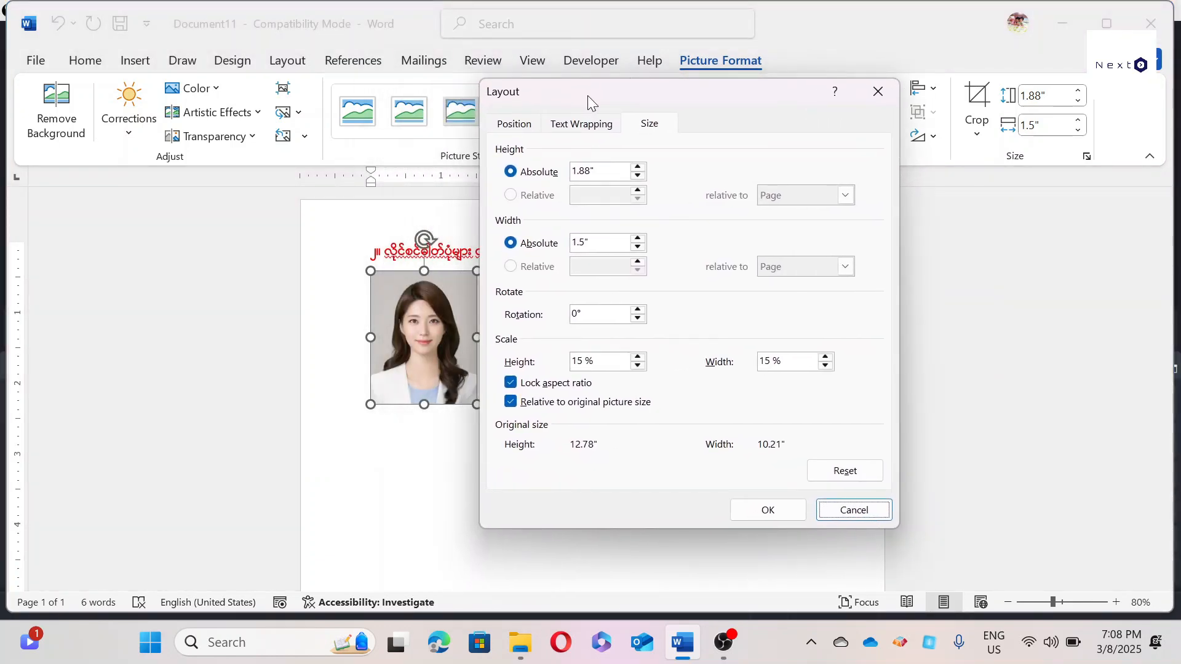
pyautogui.click(511, 383)
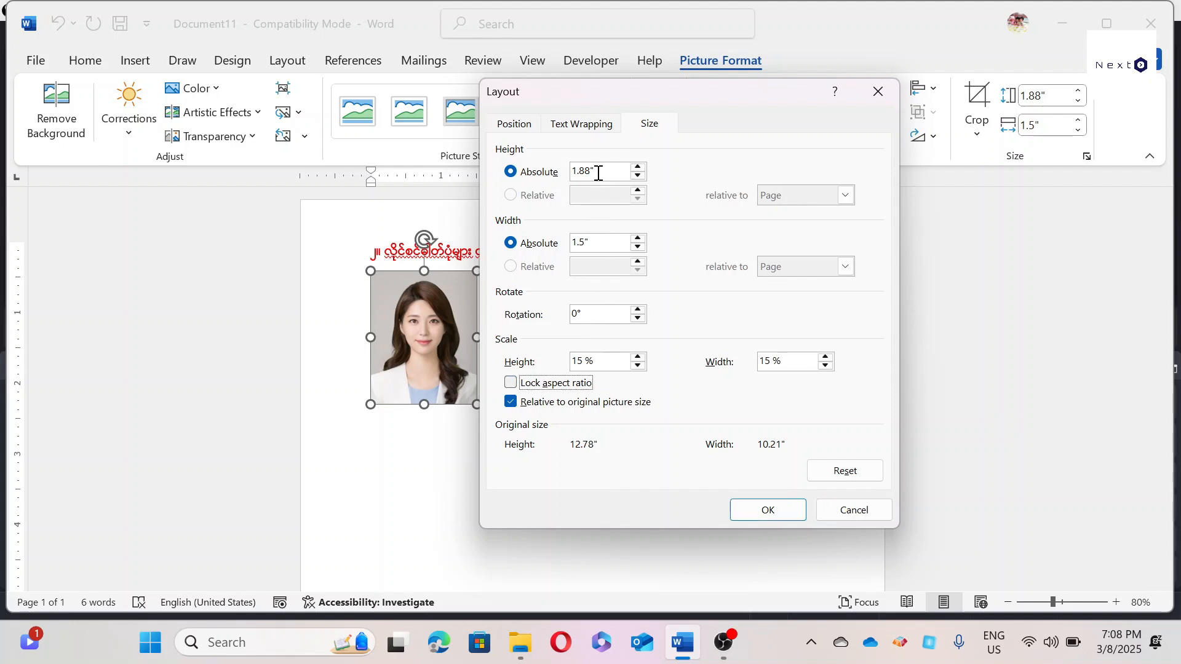
pyautogui.moveTo(600, 172); pyautogui.dragTo(552, 174)
pyautogui.write('2')
pyautogui.click(740, 508)
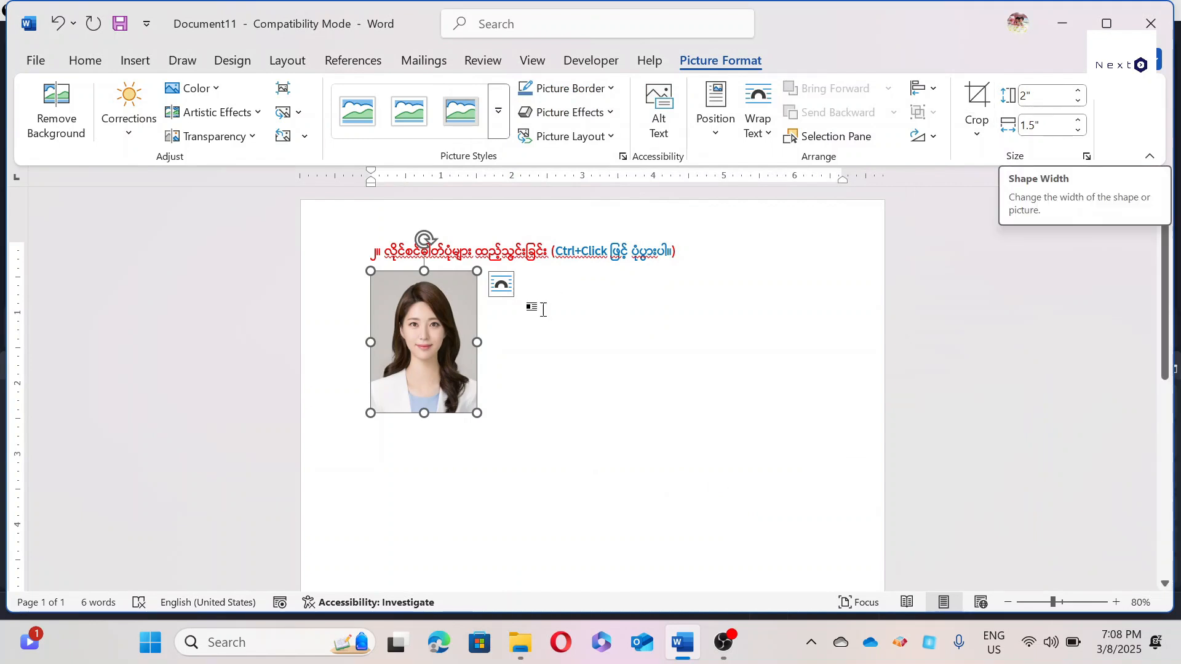
pyautogui.click(501, 368)
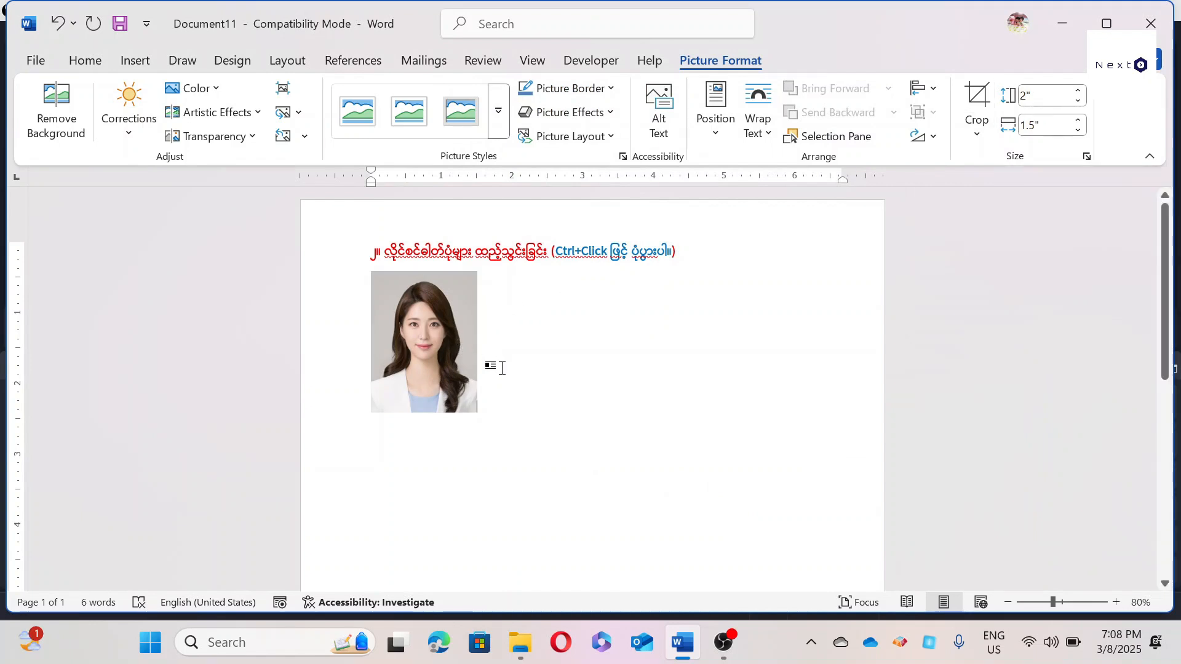
# Step: Duplicate the portrait to fill two rows of four identical photos below the heading
pyautogui.click(456, 366)
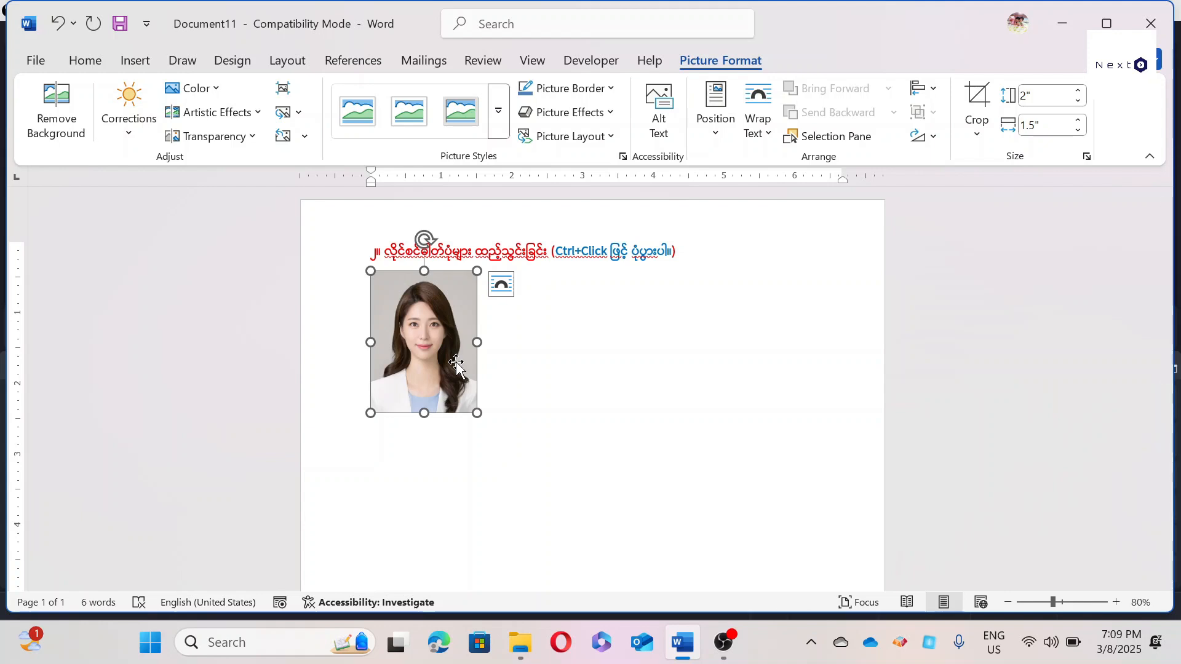
pyautogui.moveTo(457, 364); pyautogui.dragTo(799, 477)
pyautogui.click(814, 477)
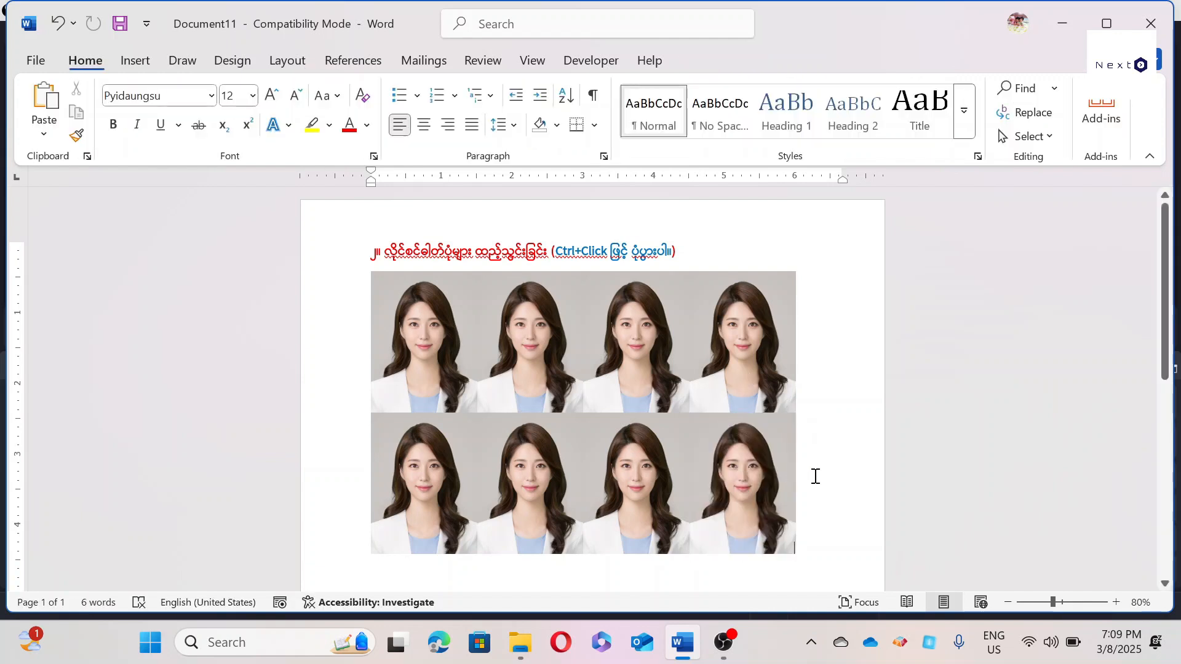